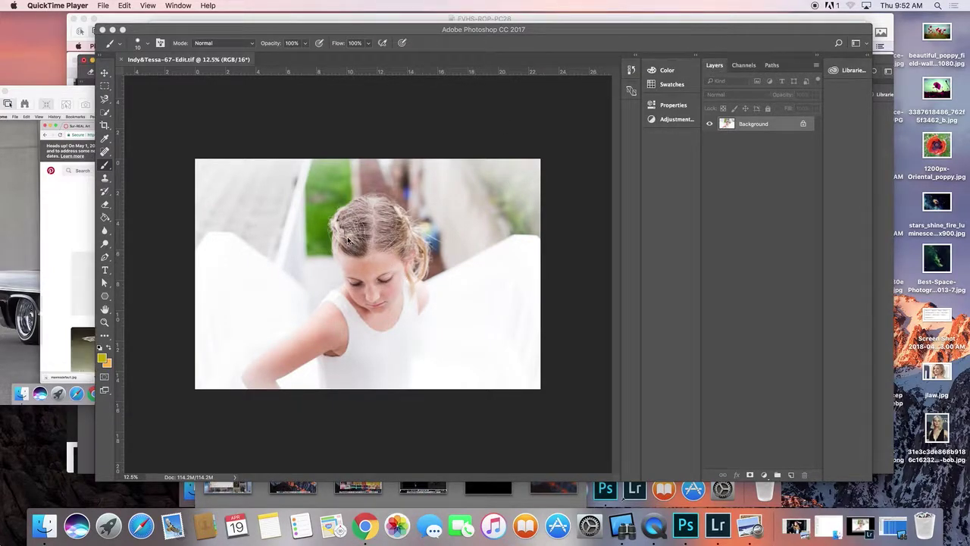
Step: Select the girl's lower face, neck and upper chest with the Quick Selection tool
click(105, 112)
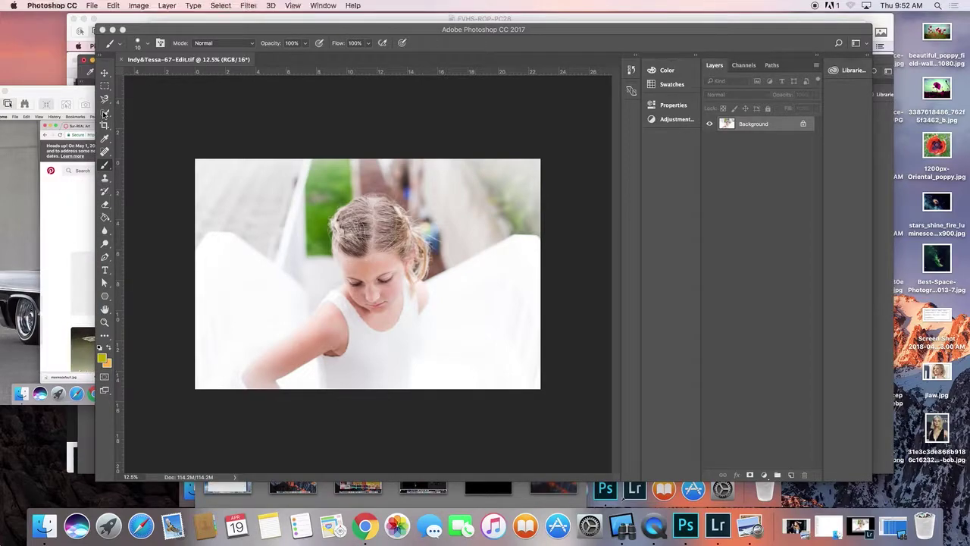
drag(133, 32, 71, 23)
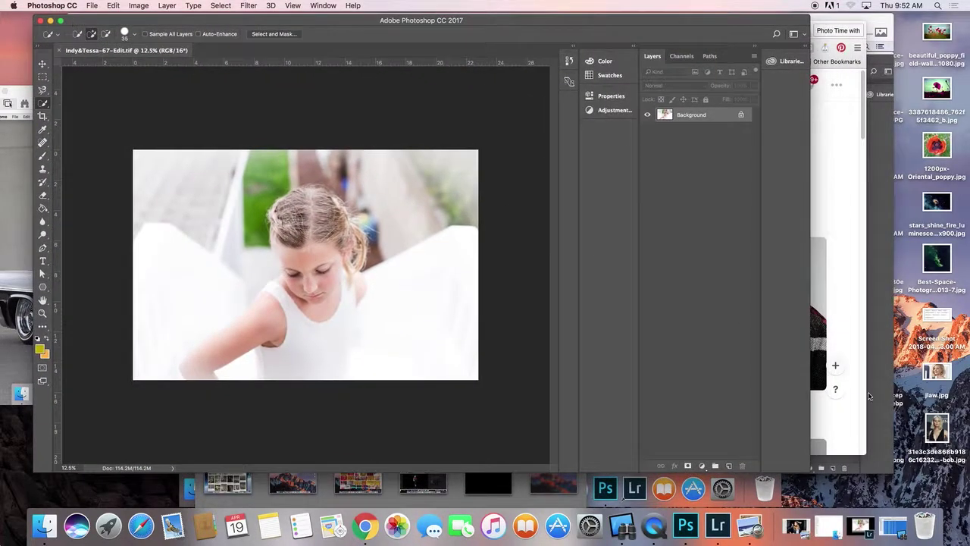
drag(810, 469, 941, 490)
key(z)
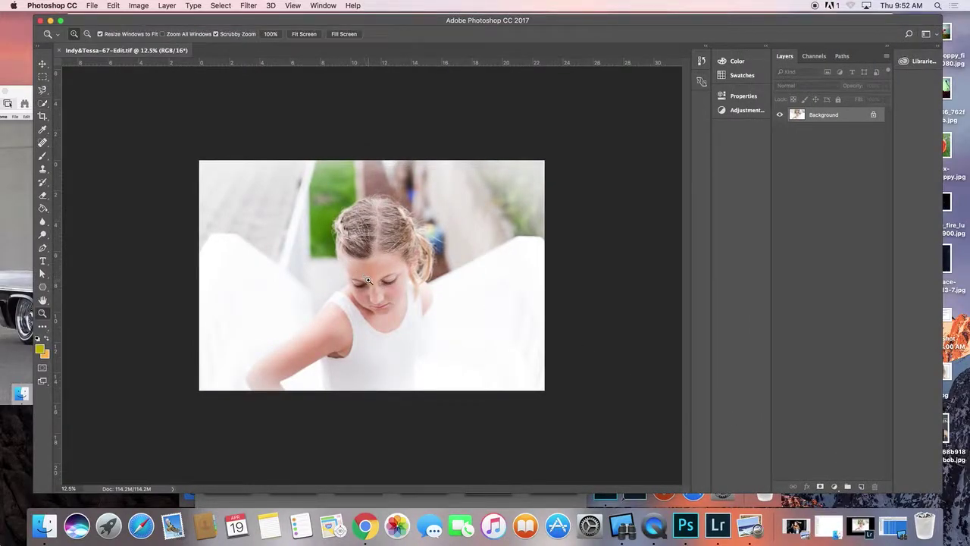
drag(362, 272, 392, 278)
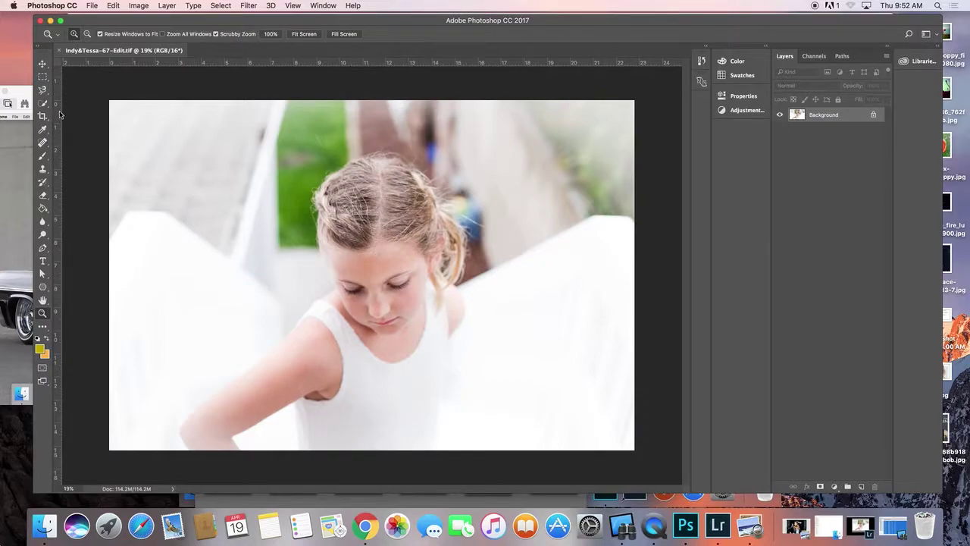
key(w)
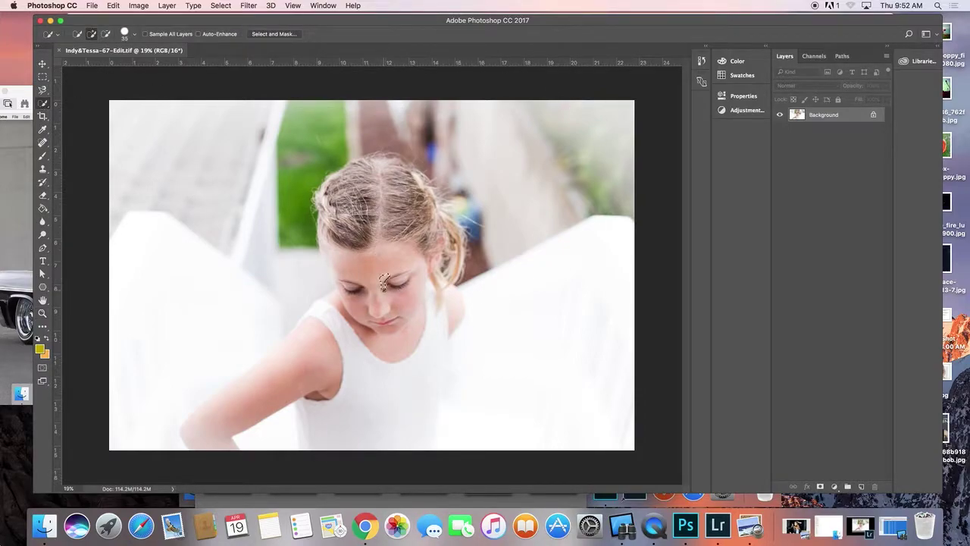
drag(372, 302, 404, 339)
Step: Open the selection in Select and Mask with the Overlay view and add the forehead and adjoining hair
click(274, 34)
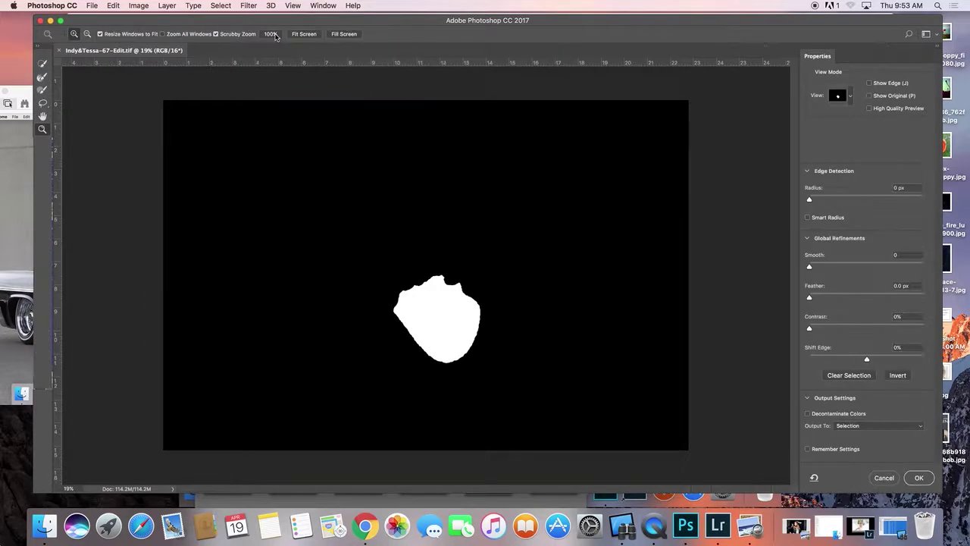
click(852, 96)
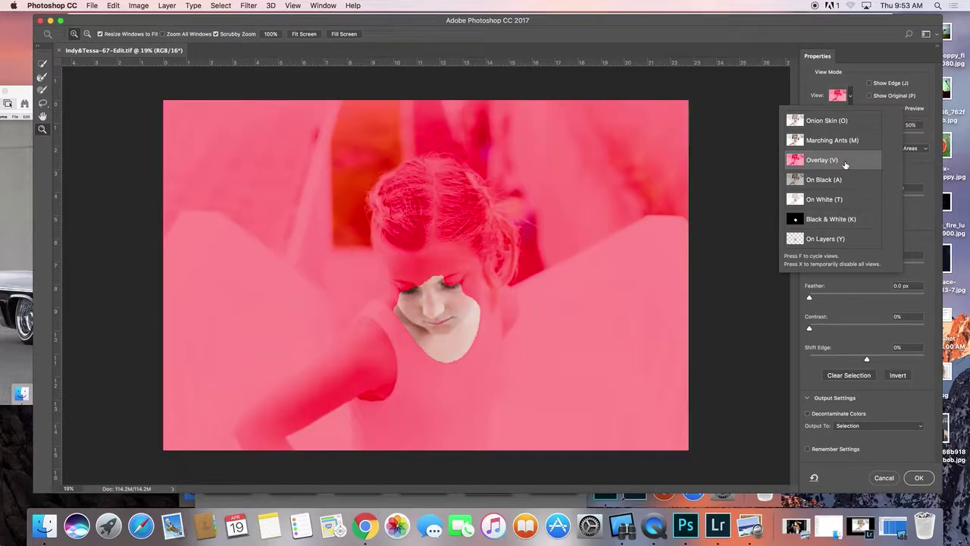
click(43, 65)
drag(437, 230, 476, 312)
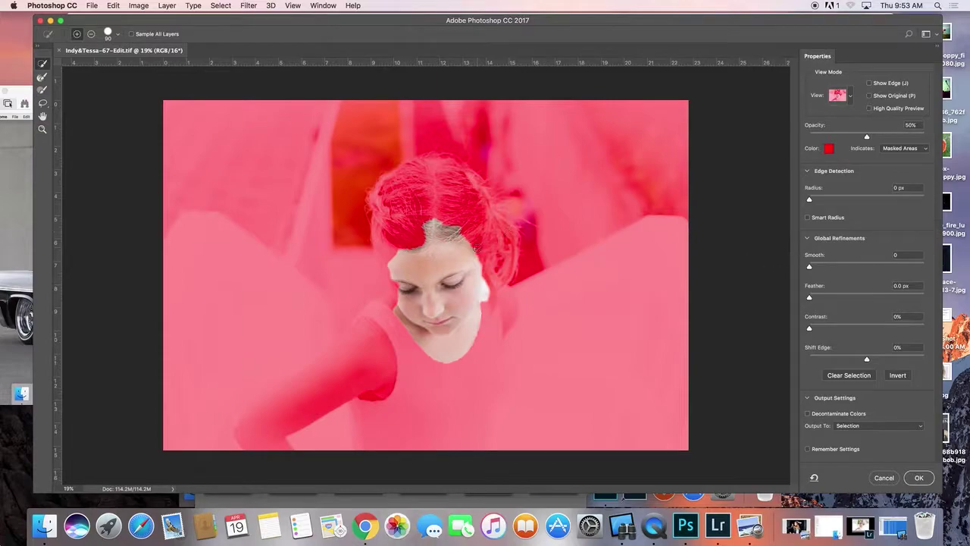
mouse_move(448, 198)
mouse_down()
mouse_move(416, 179)
mouse_move(402, 186)
mouse_up()
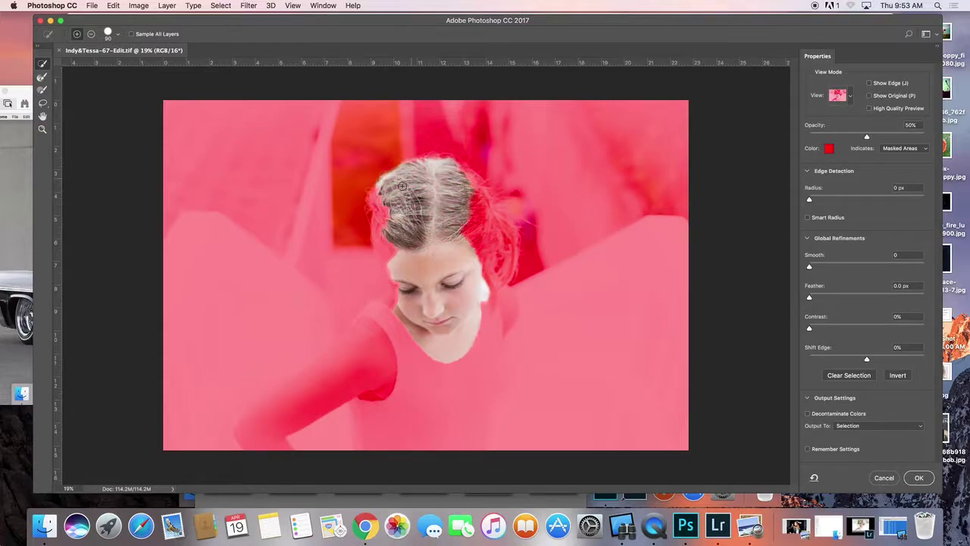
mouse_move(393, 258)
mouse_down()
mouse_move(411, 356)
mouse_move(422, 371)
mouse_move(450, 384)
mouse_move(488, 307)
mouse_up()
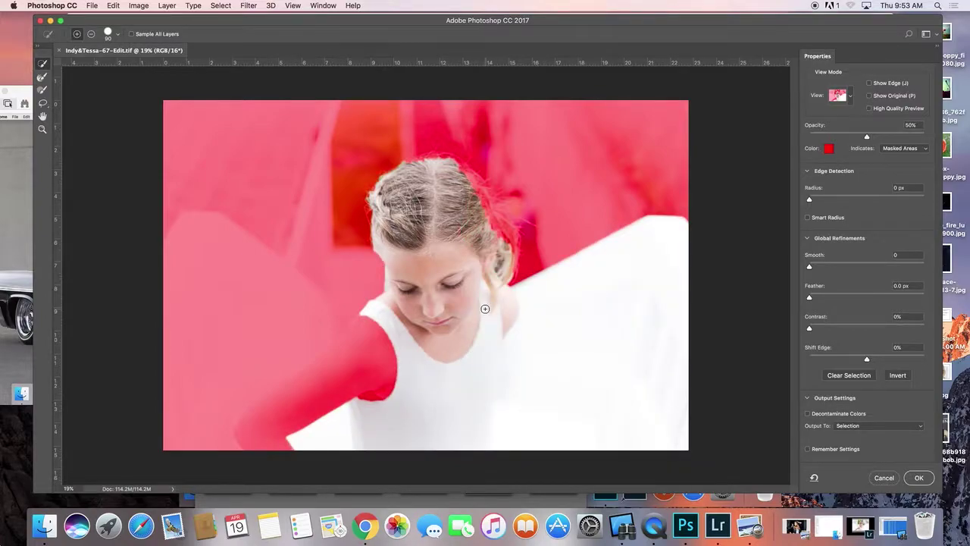
key(super+z)
Step: Add the ponytail, both shoulders and the bent arm to the selection with the Quick Selection tool
drag(491, 297, 510, 308)
drag(444, 331, 441, 328)
drag(398, 300, 385, 301)
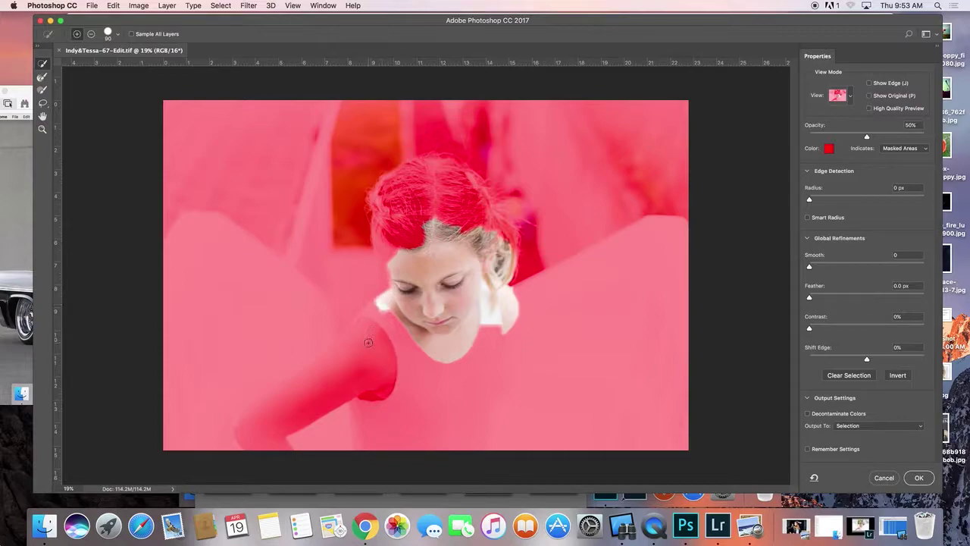
mouse_move(368, 342)
mouse_down()
mouse_move(334, 379)
mouse_move(283, 402)
mouse_up()
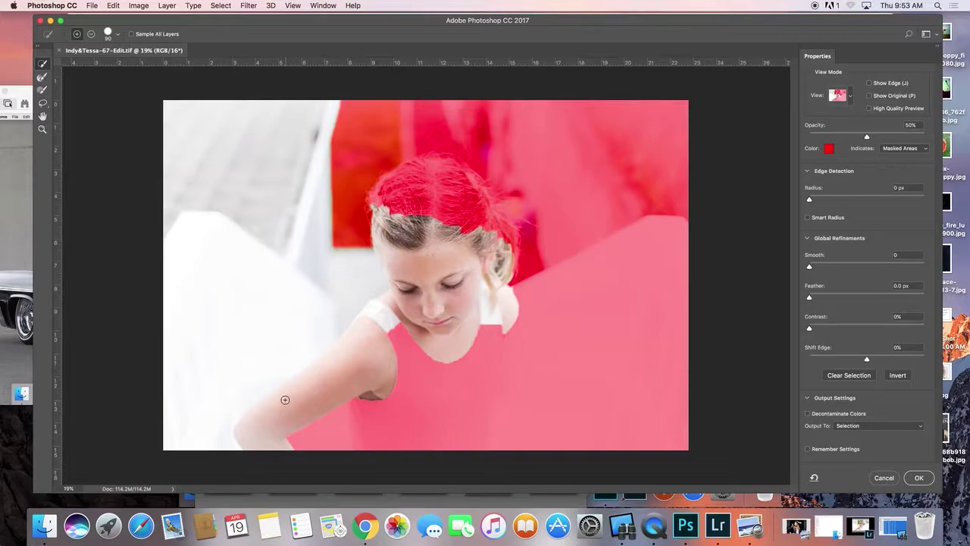
Step: Subtract the white wall and paved background beside the bent arm from the selection
key(alt)
mouse_move(294, 330)
mouse_down()
mouse_move(243, 353)
mouse_move(244, 326)
mouse_up()
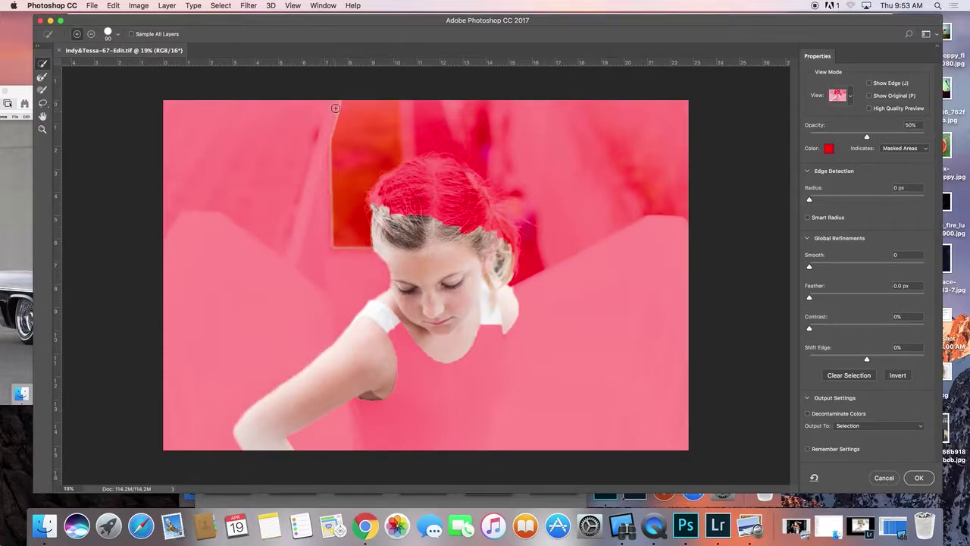
drag(335, 109, 331, 139)
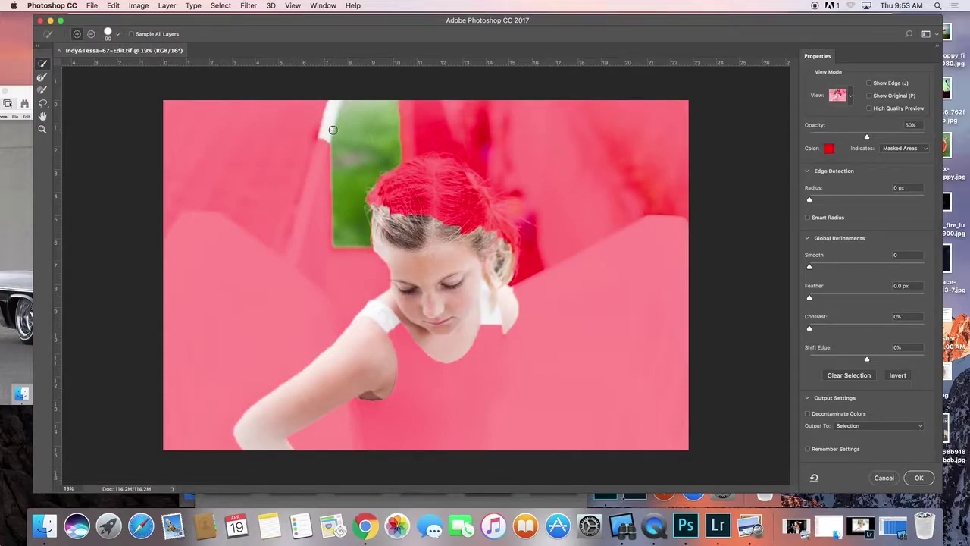
key(super+z)
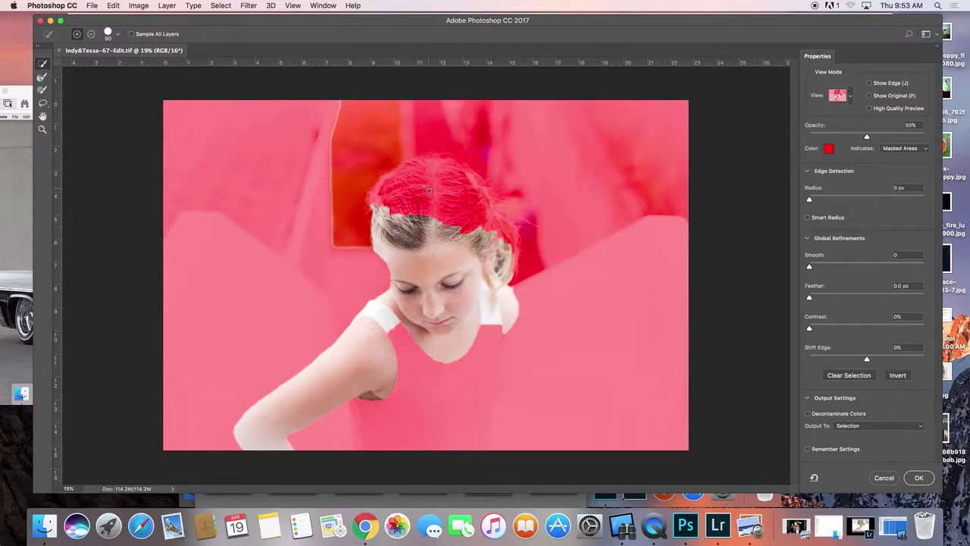
Step: Add the hair across the top of the head to the selection with the Quick Selection tool
mouse_move(429, 190)
mouse_down()
mouse_move(451, 215)
mouse_move(455, 202)
mouse_move(440, 176)
mouse_move(422, 174)
mouse_move(400, 206)
mouse_move(493, 223)
mouse_move(469, 226)
mouse_up()
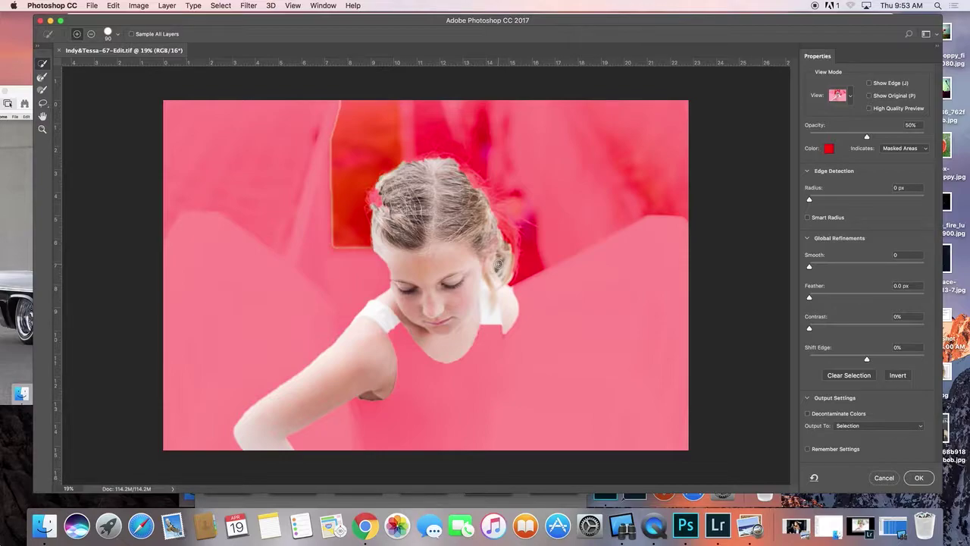
key(alt)
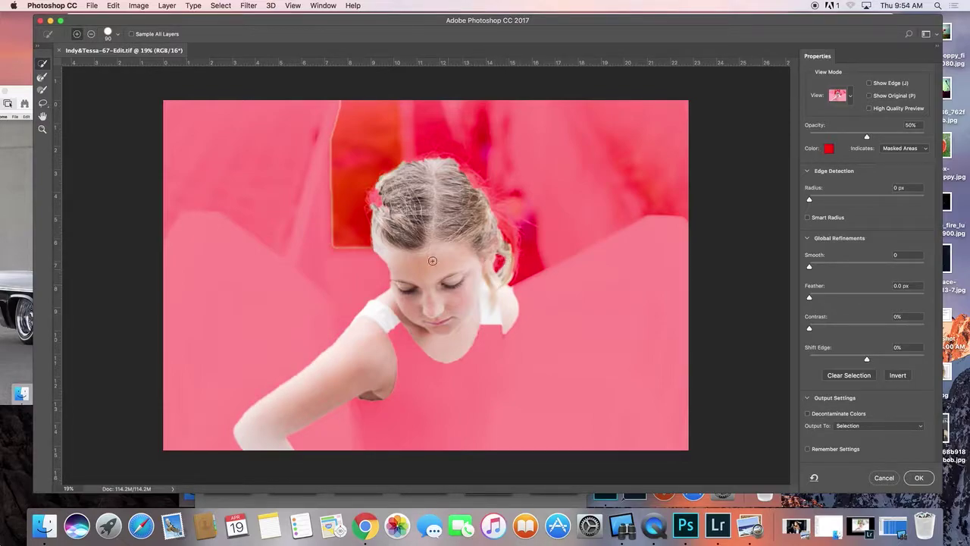
Step: Brush the flyaway hairs along the crown and down the ponytail side of the head with the Refine Edge Brush
key(z)
drag(449, 176, 488, 164)
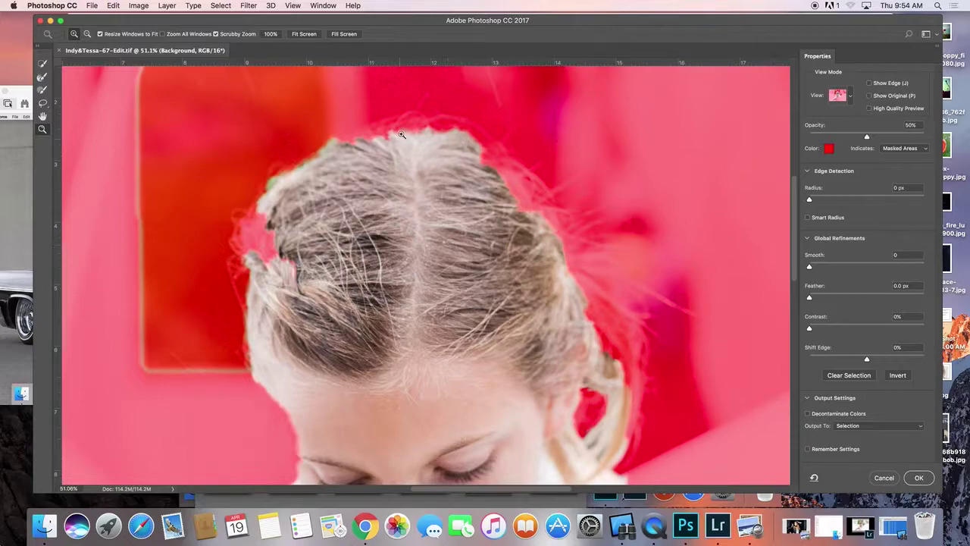
click(41, 78)
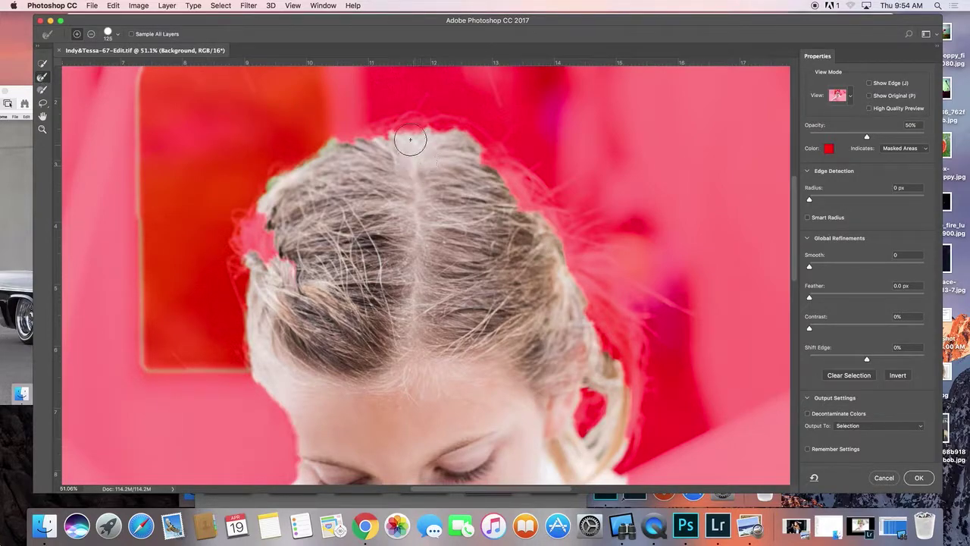
mouse_move(380, 135)
mouse_down()
mouse_move(335, 141)
mouse_move(422, 127)
mouse_move(462, 134)
mouse_move(501, 163)
mouse_up()
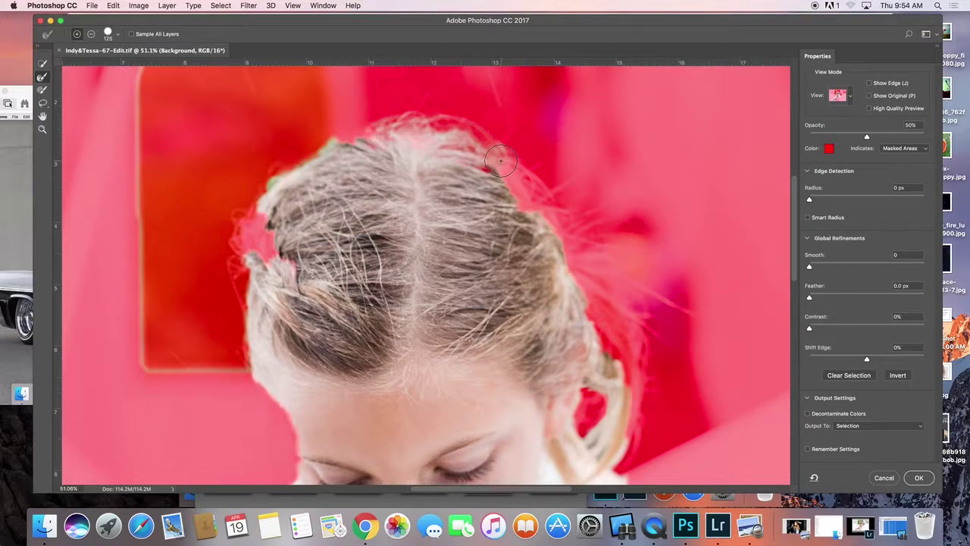
drag(498, 160, 598, 279)
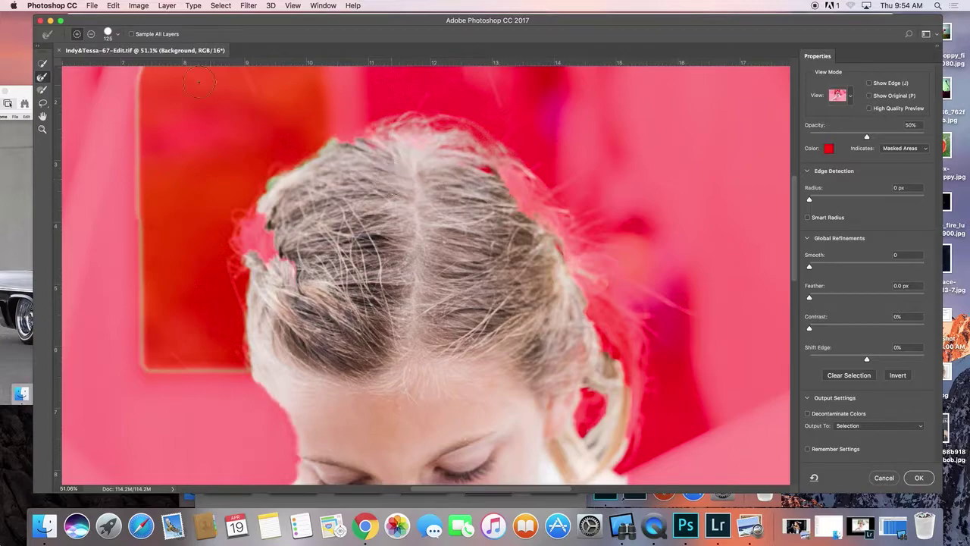
Step: Add the missed patch of hair near the crown's edge with the Quick Selection tool at brush size 50
click(43, 64)
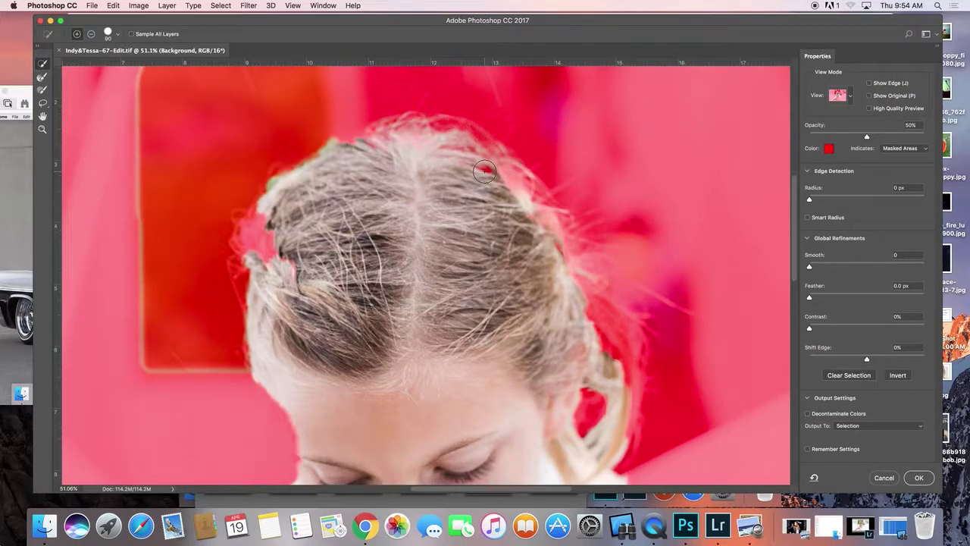
key(bracketleft)
key(bracketleft)
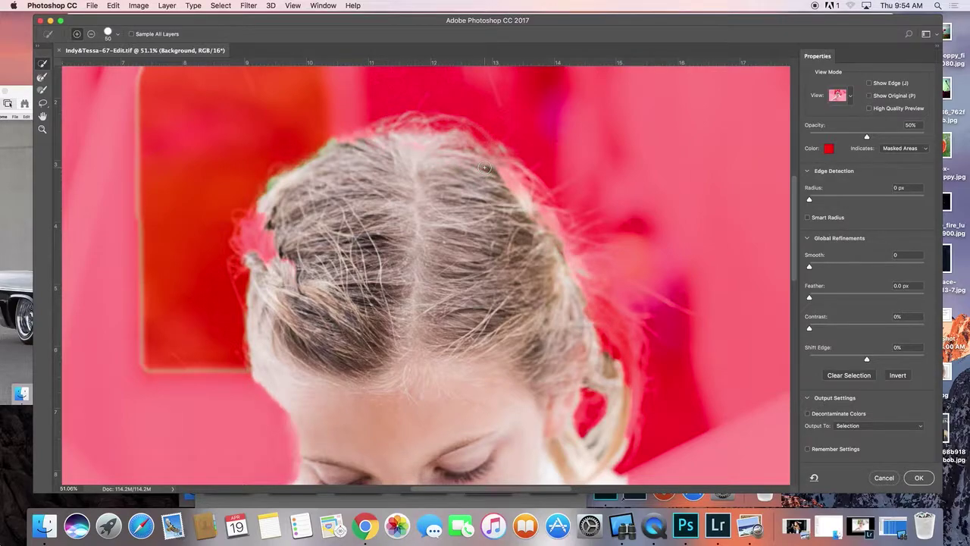
click(489, 192)
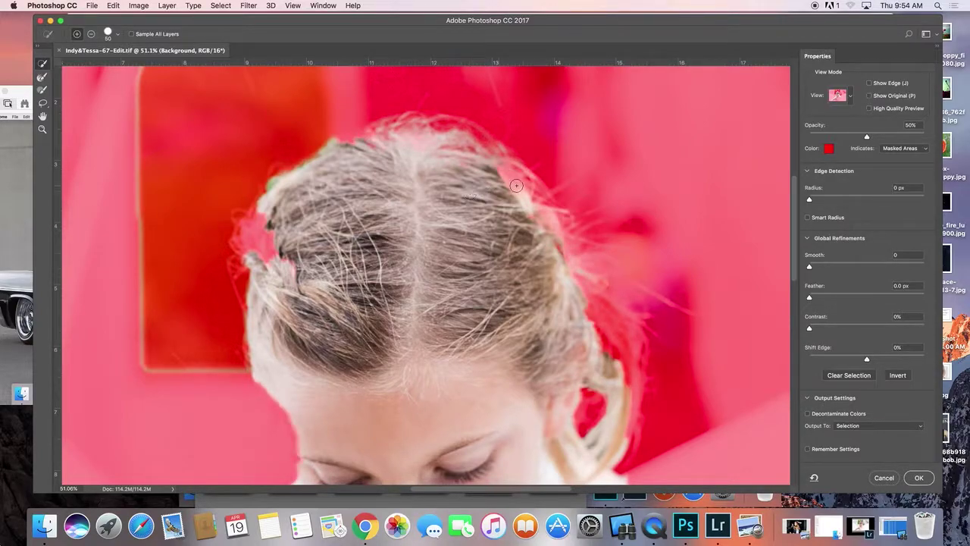
Step: Refine the hair edge from the side of the head down to the top of the ponytail
click(43, 77)
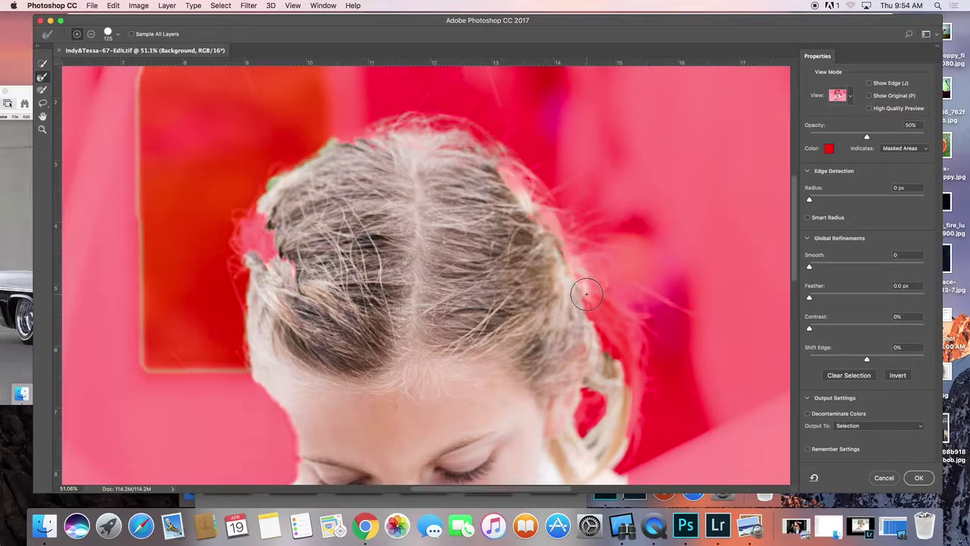
mouse_move(587, 294)
mouse_down()
mouse_move(617, 363)
mouse_move(613, 306)
mouse_move(598, 278)
mouse_move(577, 272)
mouse_move(591, 272)
mouse_move(605, 305)
mouse_move(619, 344)
mouse_move(613, 368)
mouse_up()
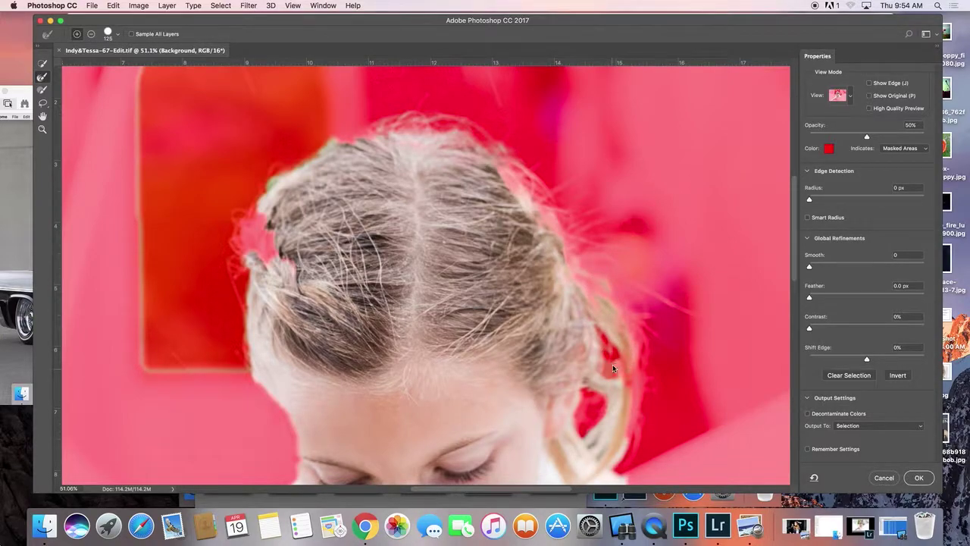
drag(593, 323, 557, 273)
Step: Add the small missed spot at the hair edge above the ponytail with the Quick Selection tool at brush size 35
key(z)
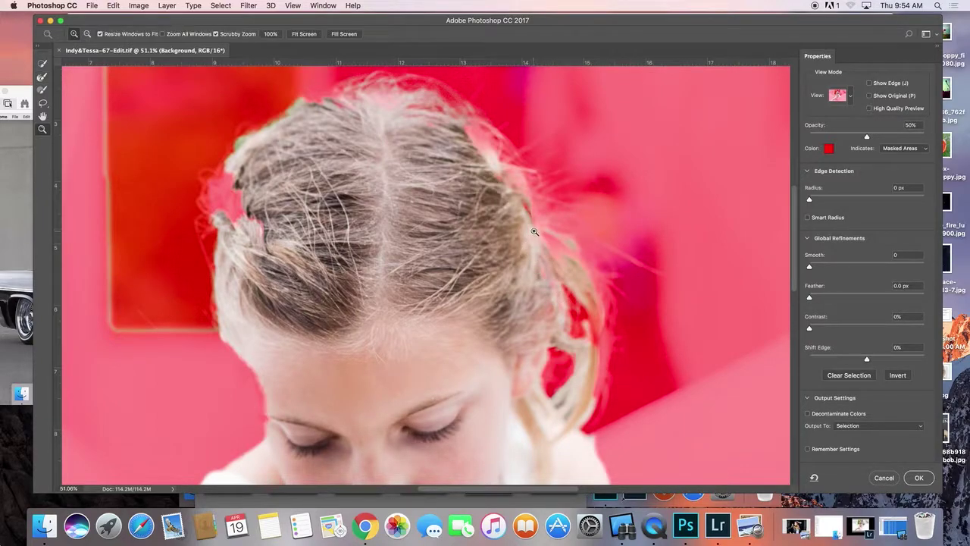
click(534, 231)
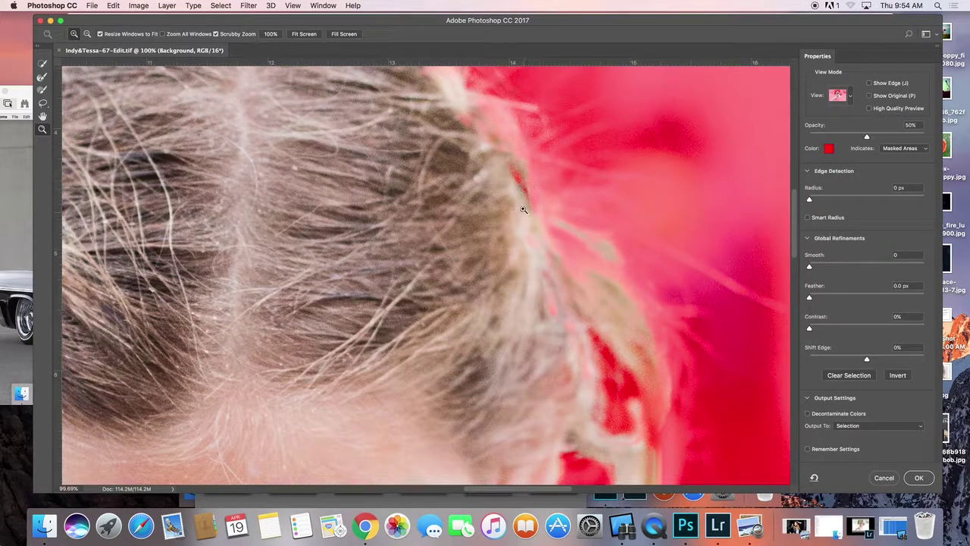
click(43, 64)
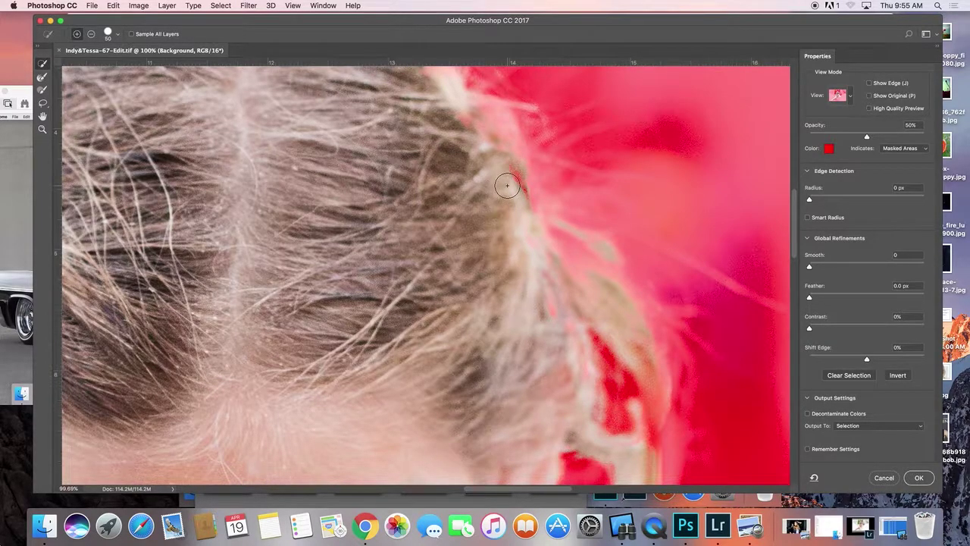
key(bracketleft)
key(bracketleft)
key(bracketleft)
drag(515, 172, 517, 182)
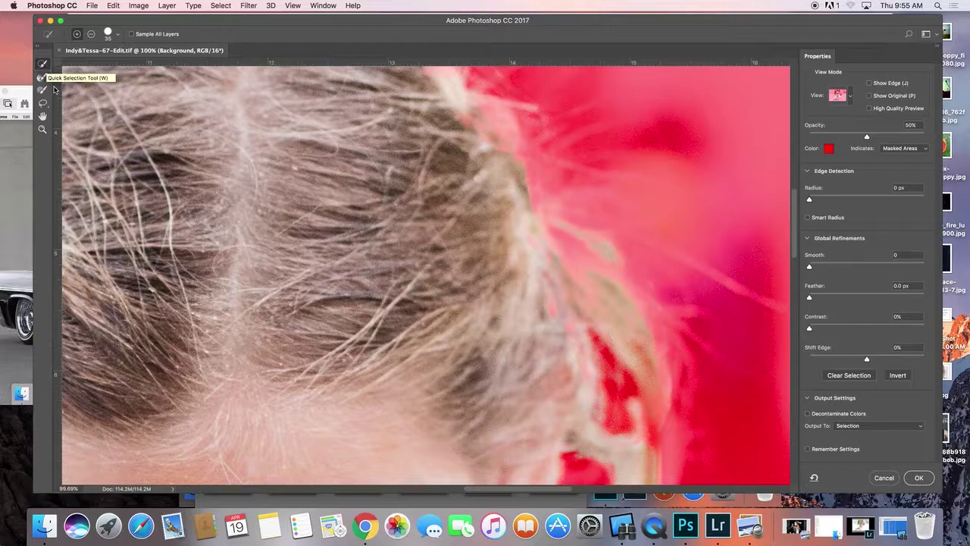
Step: Brush the loose strands along the ponytail's outer edge with the Refine Edge Brush at size 125
click(42, 76)
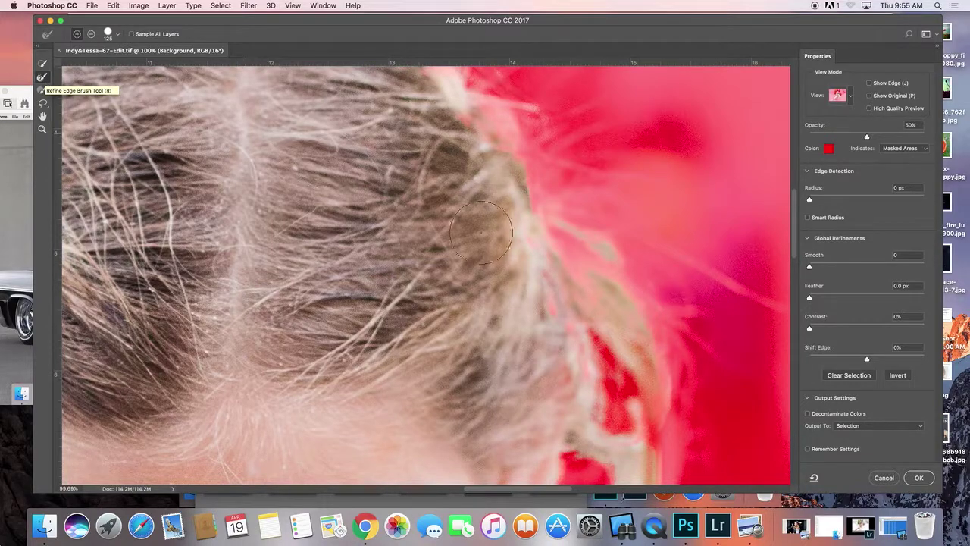
mouse_move(489, 239)
mouse_down()
mouse_move(523, 242)
mouse_move(560, 275)
mouse_move(622, 305)
mouse_move(650, 350)
mouse_up()
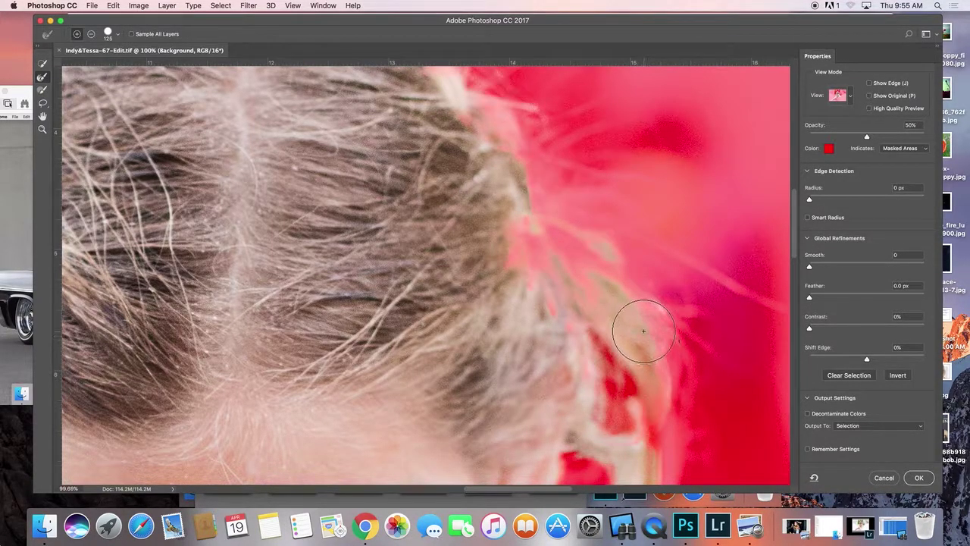
drag(651, 309, 602, 131)
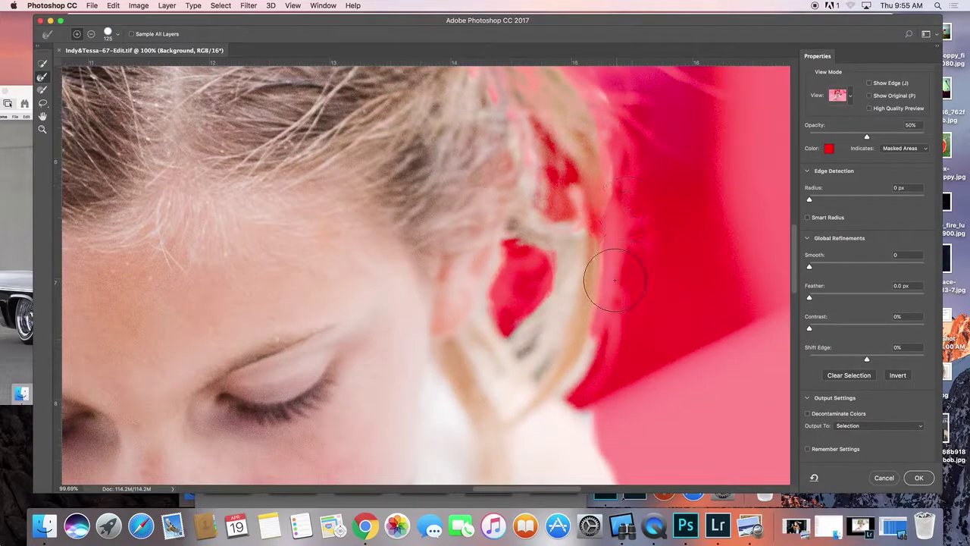
mouse_move(597, 341)
mouse_down()
mouse_move(589, 277)
mouse_move(609, 206)
mouse_move(617, 117)
mouse_up()
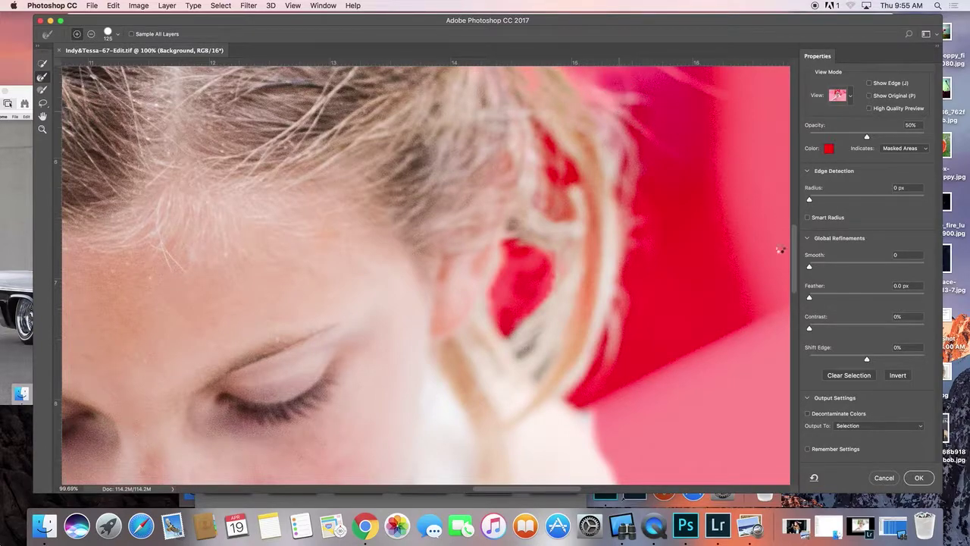
Step: Refine the gaps inside the ponytail loop at size 125 and add the missed hair above the ponytail with the Quick Selection tool at size 35
mouse_move(560, 198)
mouse_down()
mouse_move(556, 210)
mouse_move(576, 225)
mouse_move(562, 255)
mouse_move(498, 249)
mouse_up()
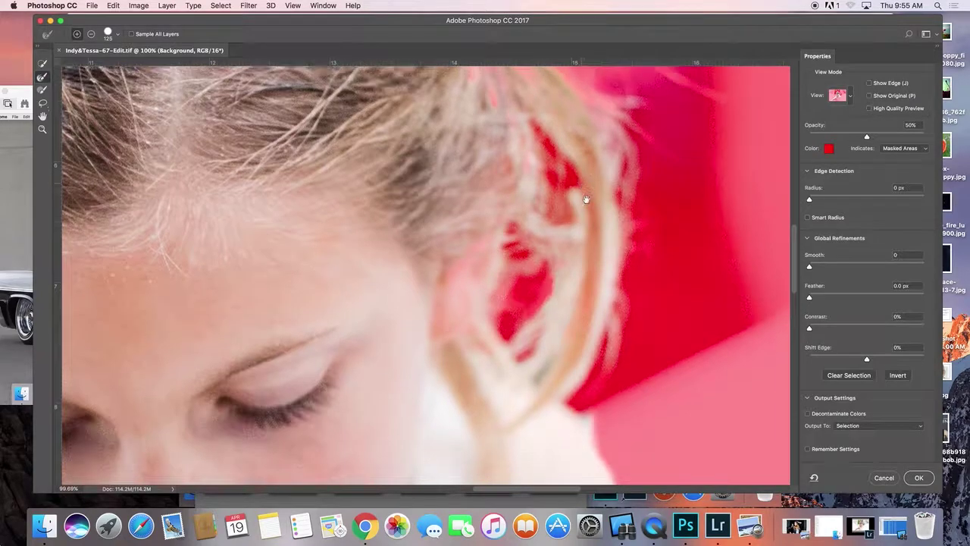
drag(580, 199, 645, 386)
mouse_move(576, 324)
mouse_down()
mouse_move(532, 291)
mouse_move(510, 249)
mouse_move(582, 303)
mouse_up()
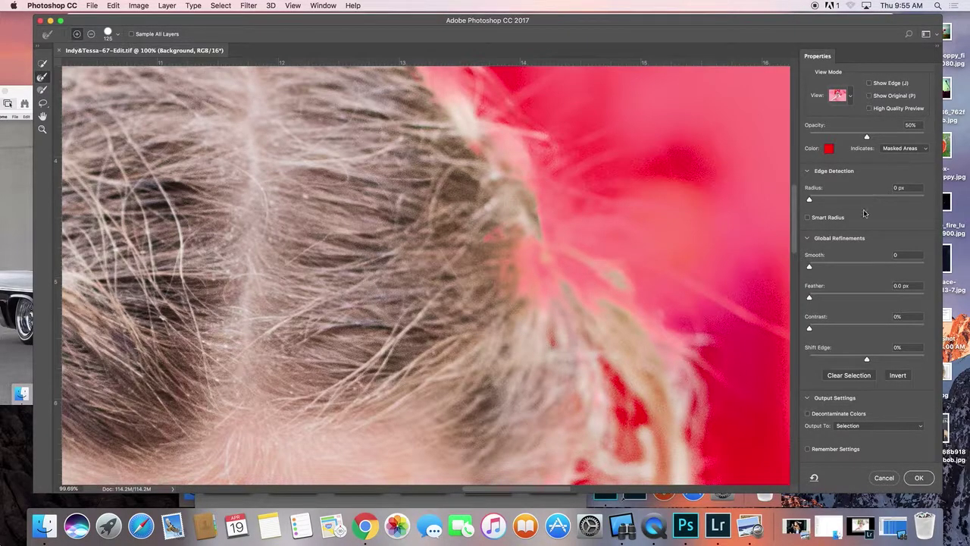
key(w)
drag(516, 249, 531, 285)
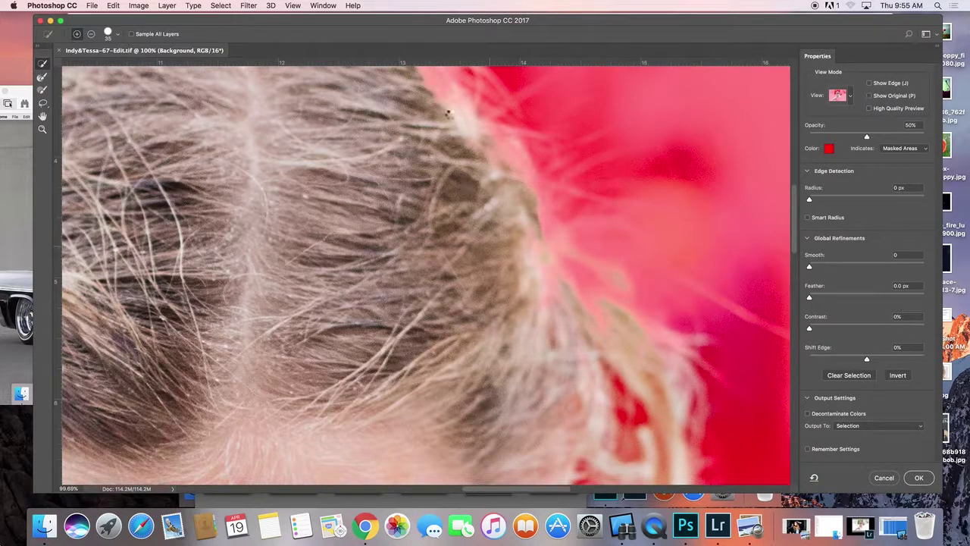
click(429, 92)
Step: Add the missed patch at the braid on the head's left side and brush that side's hair edge with the Refine Edge Brush at size 125
key(z)
drag(339, 254, 238, 254)
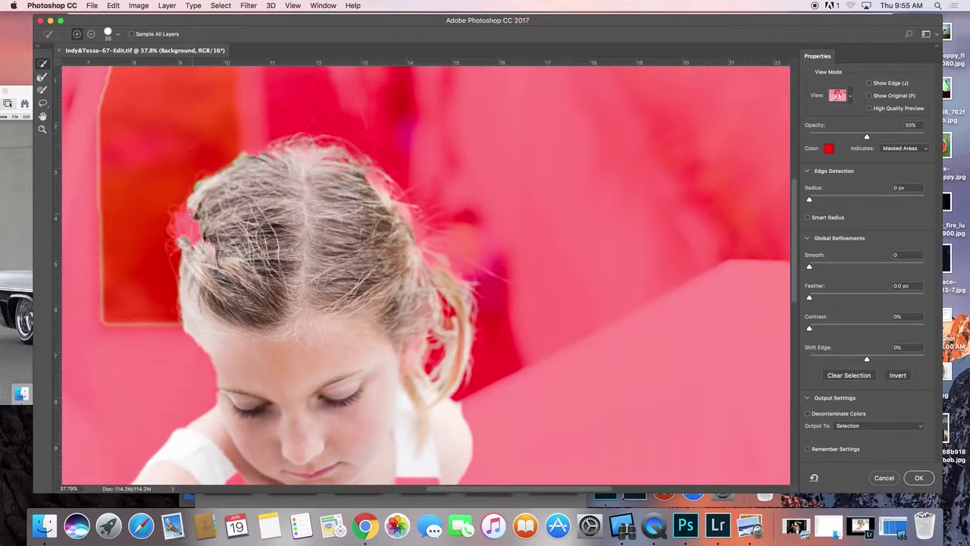
mouse_move(184, 215)
mouse_down()
mouse_move(188, 231)
mouse_move(197, 223)
mouse_up()
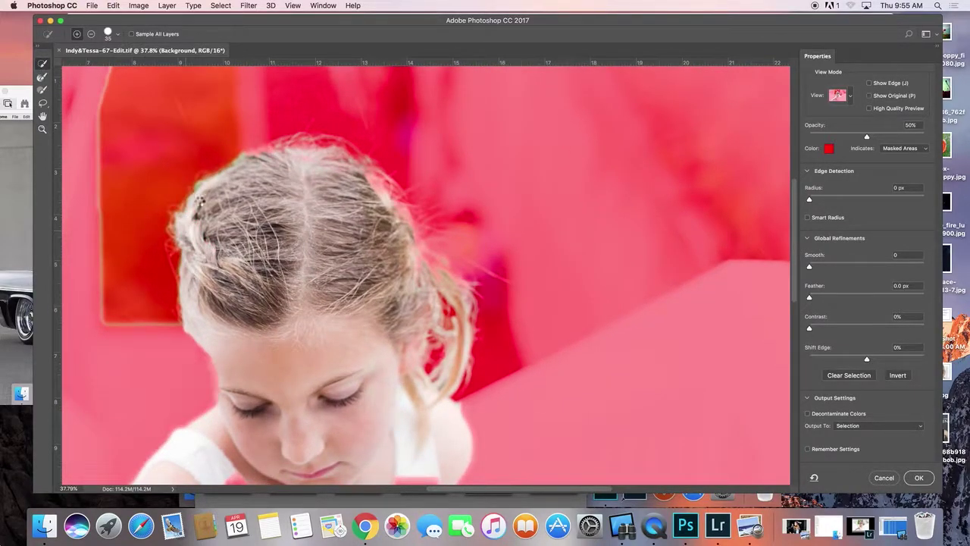
click(43, 77)
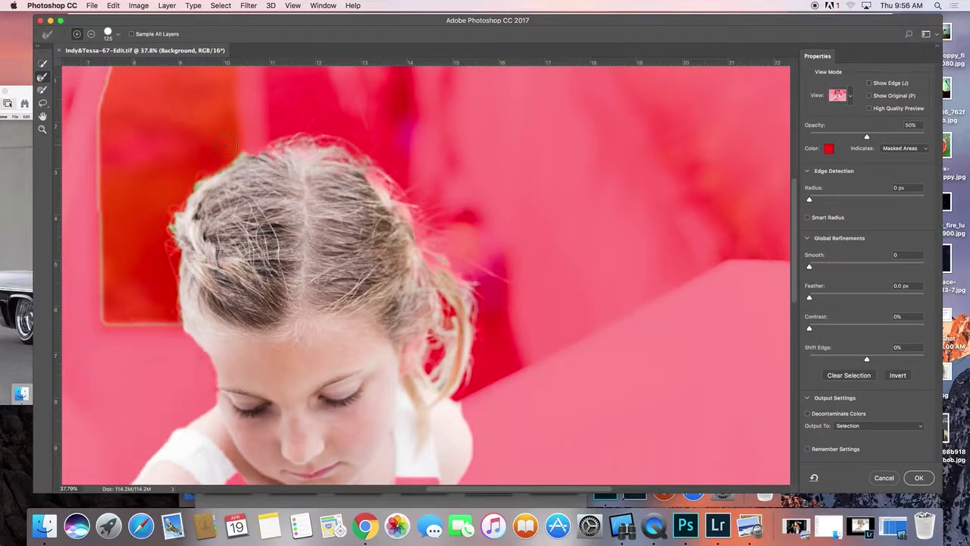
mouse_move(260, 154)
mouse_down()
mouse_move(201, 182)
mouse_move(178, 216)
mouse_move(186, 329)
mouse_up()
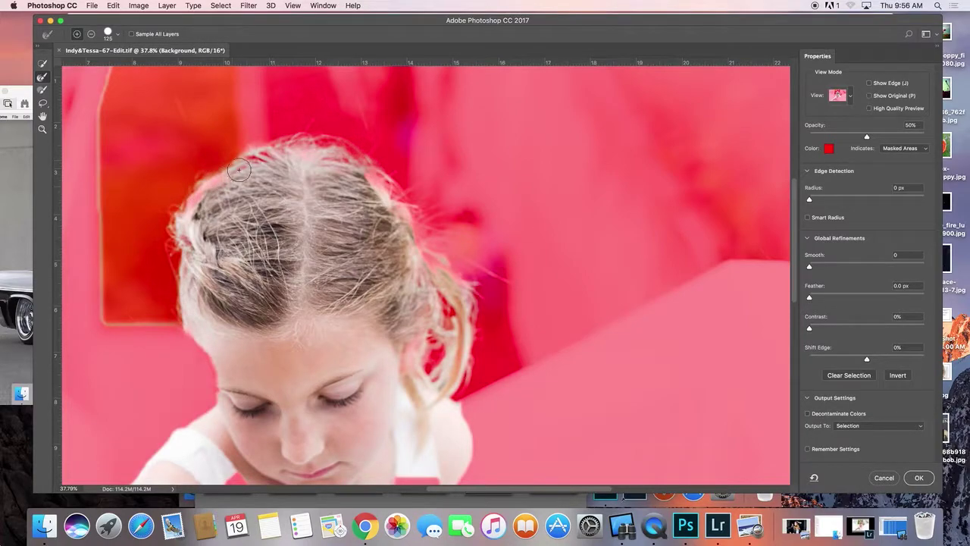
Step: Add back the partly masked hair along the left side and top of the head with the Quick Selection tool at size 35
key(z)
drag(217, 212, 305, 211)
click(42, 65)
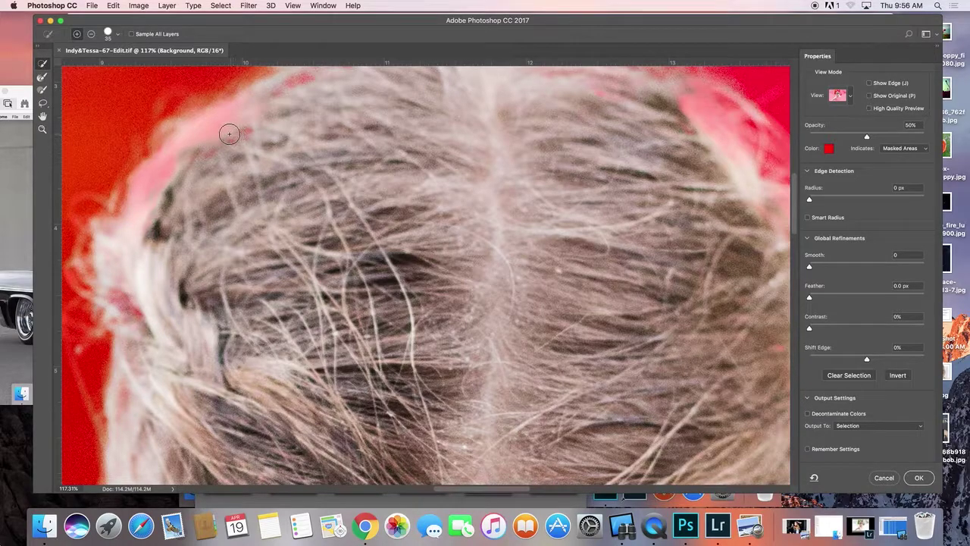
mouse_move(227, 130)
mouse_down()
mouse_move(205, 140)
mouse_move(150, 192)
mouse_move(130, 418)
mouse_up()
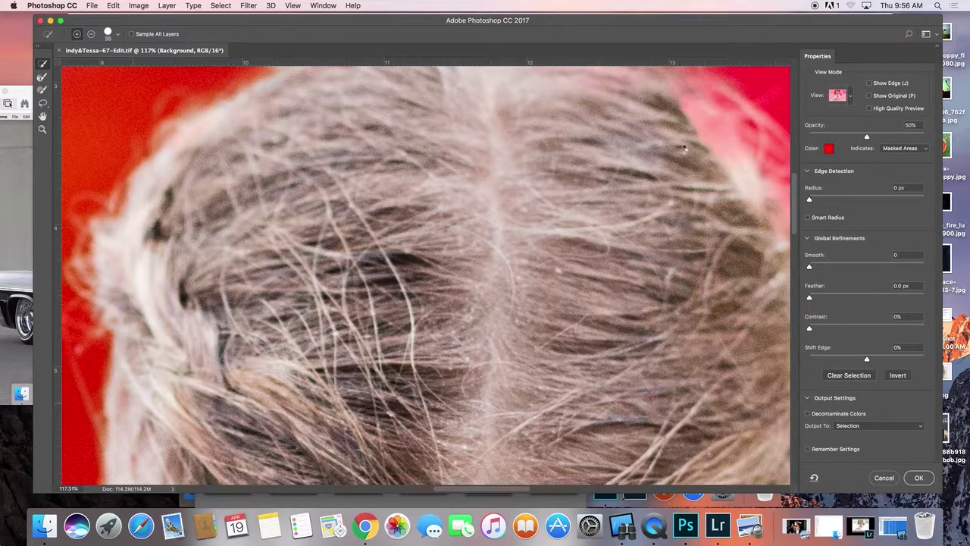
mouse_move(677, 151)
mouse_down()
mouse_move(546, 190)
mouse_move(489, 192)
mouse_move(514, 185)
mouse_move(537, 206)
mouse_move(495, 184)
mouse_move(539, 245)
mouse_move(500, 167)
mouse_move(511, 162)
mouse_up()
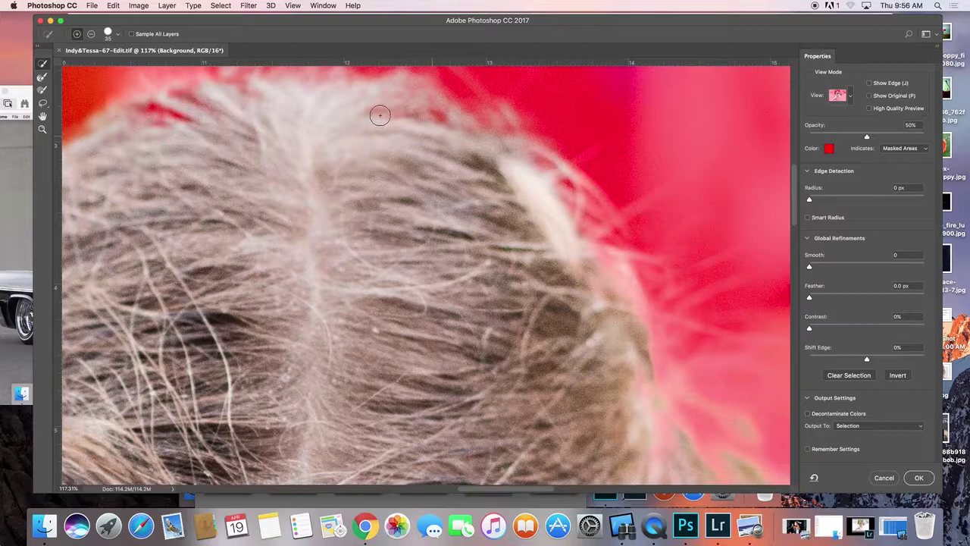
drag(198, 117, 117, 121)
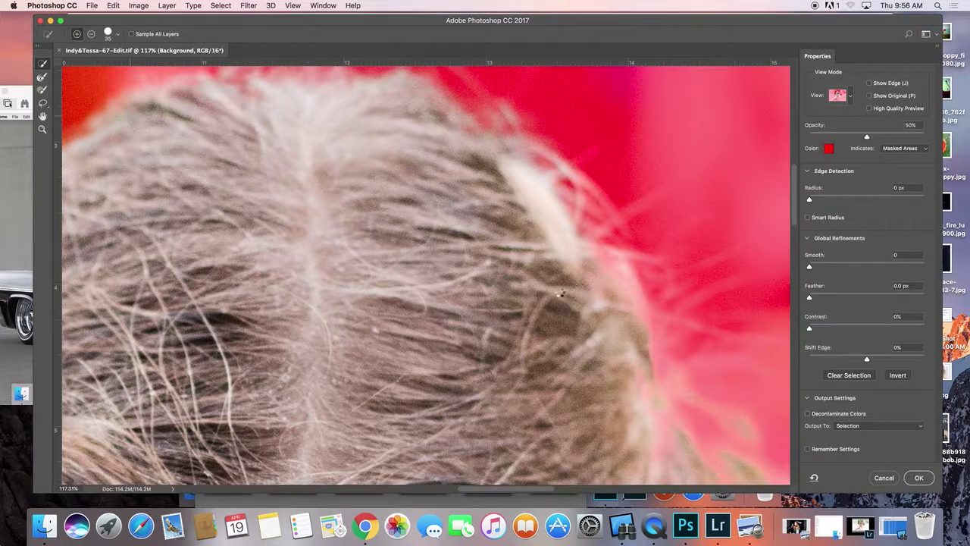
Step: Set the edge detection radius to 101 px
scroll(483, 238, right, 4)
scroll(483, 237, down, 2)
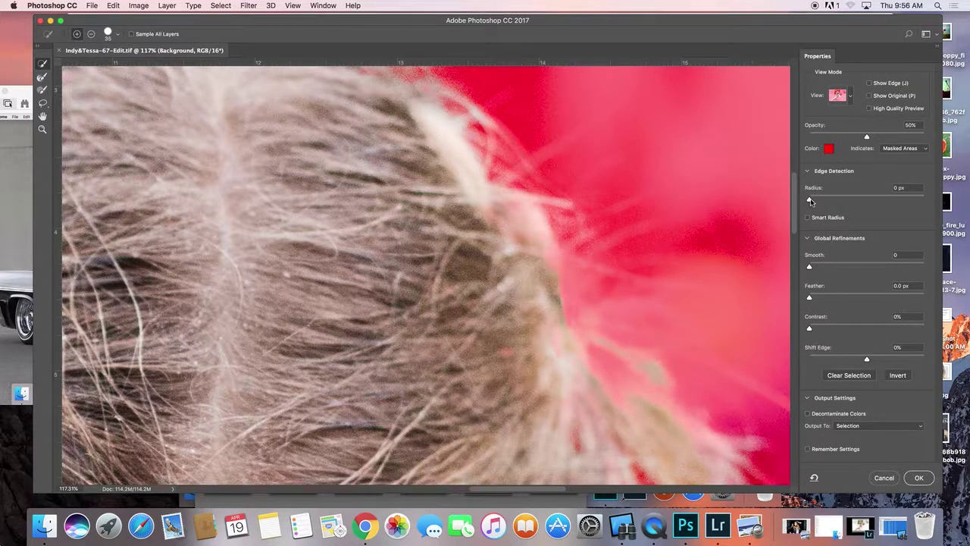
drag(810, 201, 823, 202)
drag(855, 201, 863, 201)
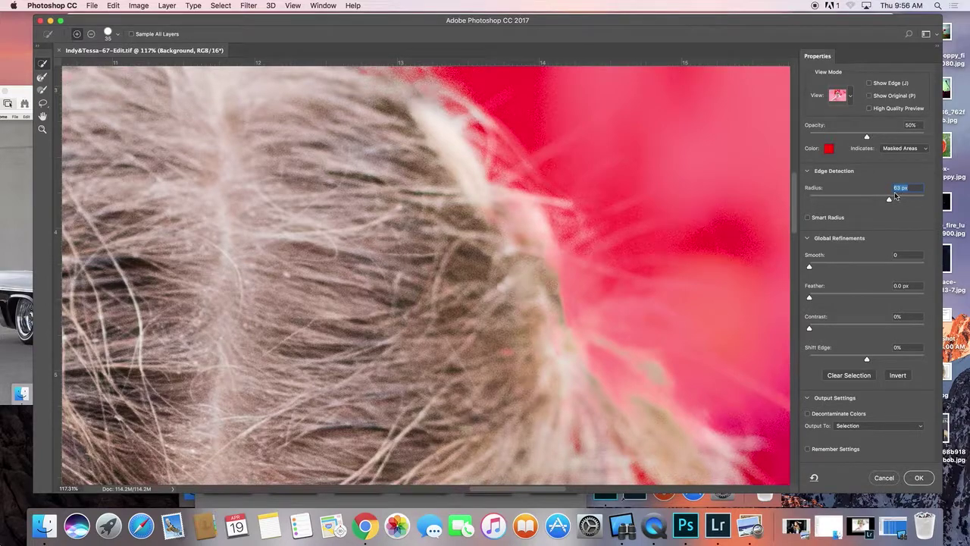
drag(891, 201, 913, 203)
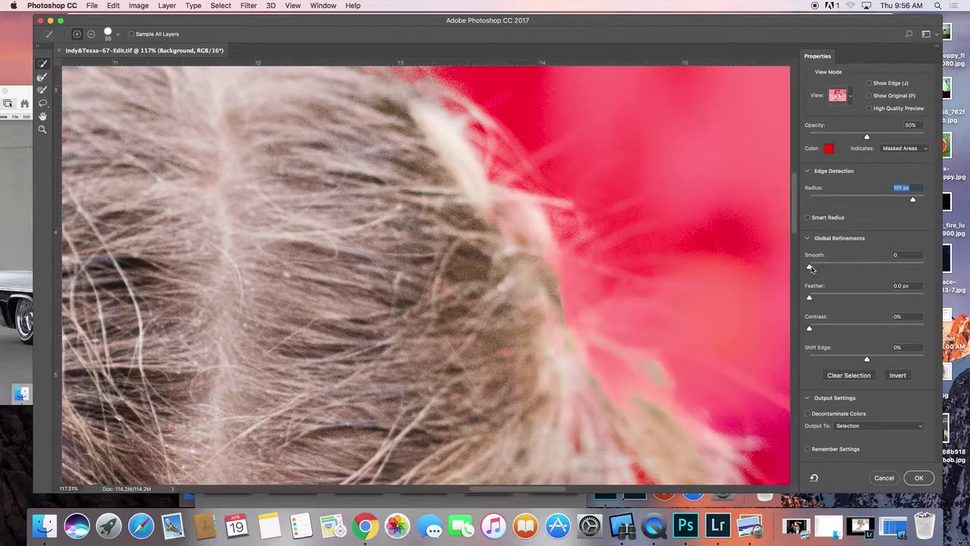
Step: Set Smooth to 15 and Feather to 1 px, and apply the refined mask as a selection
drag(809, 268, 818, 271)
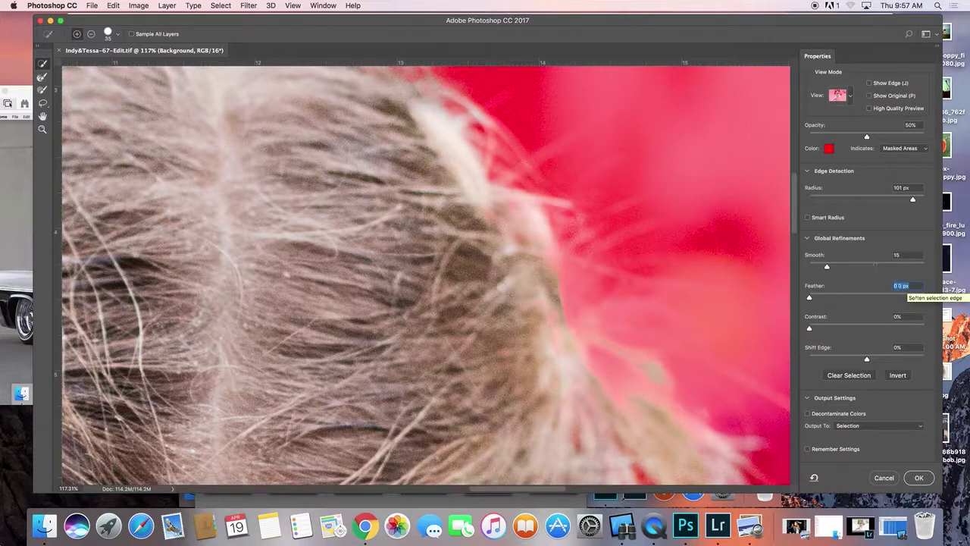
text(1)
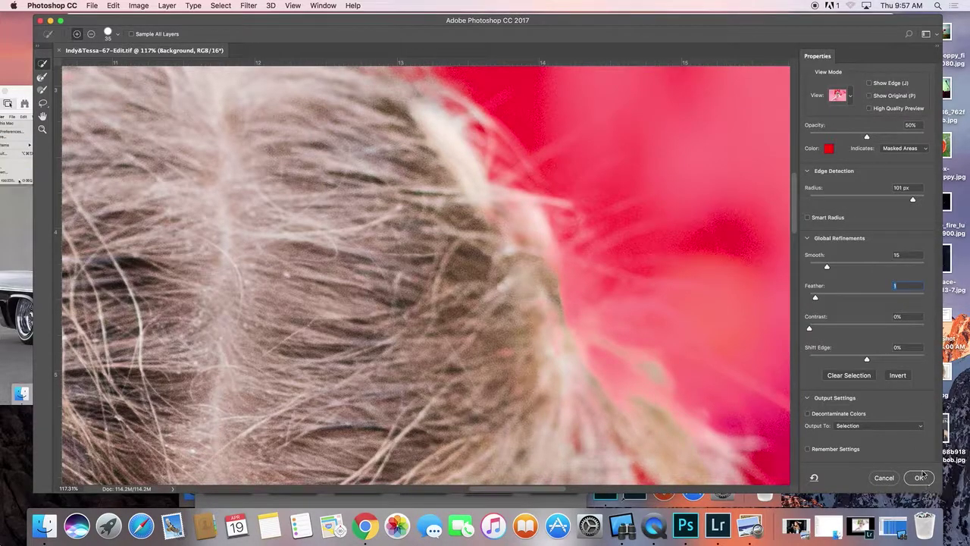
click(919, 477)
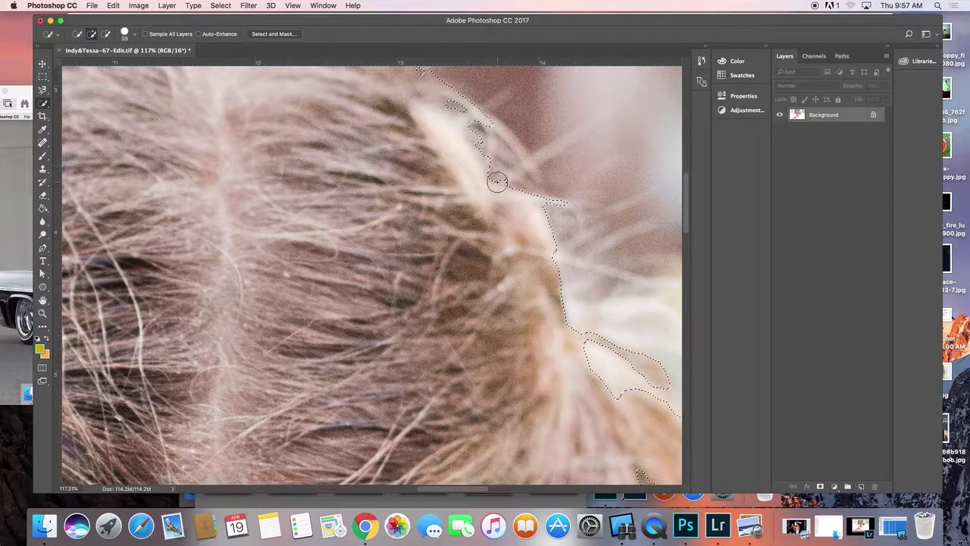
key(z)
mouse_move(461, 190)
mouse_down()
mouse_move(409, 210)
mouse_move(468, 210)
mouse_move(436, 215)
mouse_up()
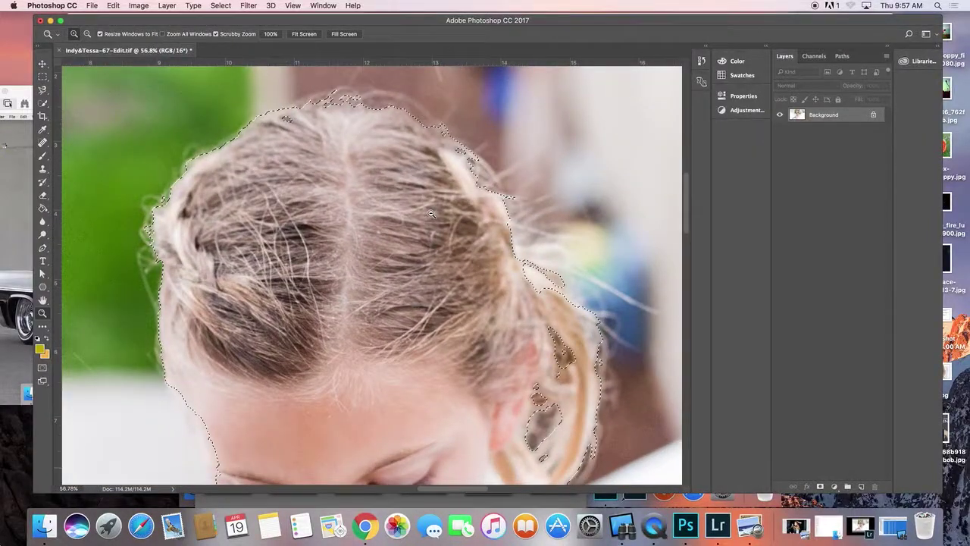